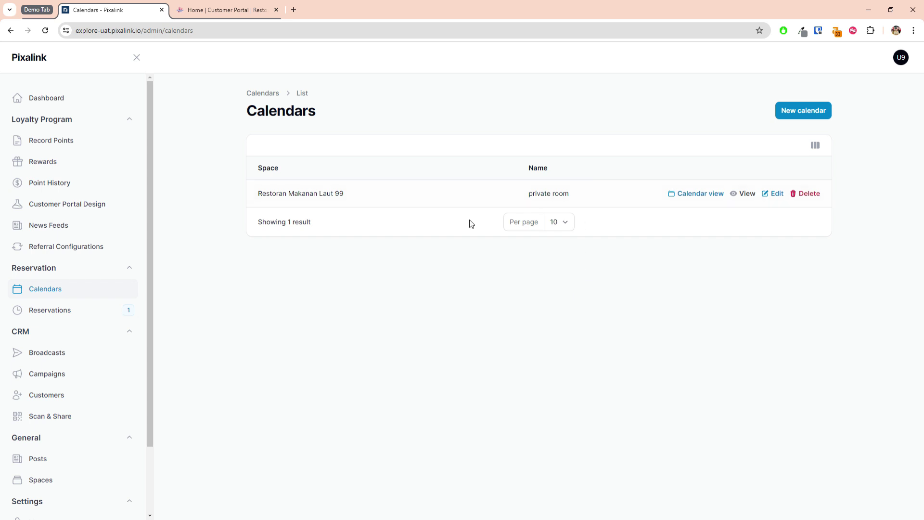
- Open the private room calendar for editing and review its details, including the Requires Approval Before Reservation option
click(771, 193)
click(360, 329)
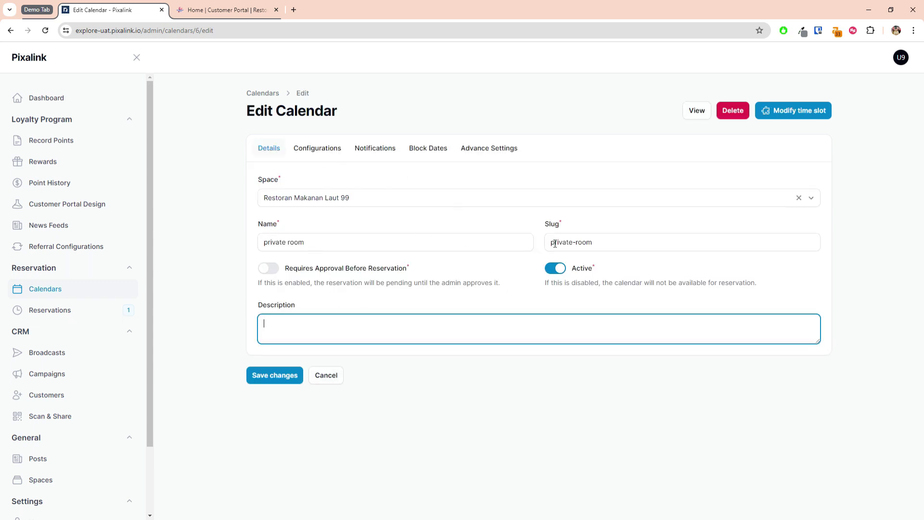
key(shift+Tab)
key(shift+Tab)
key(shift+Tab)
click(508, 277)
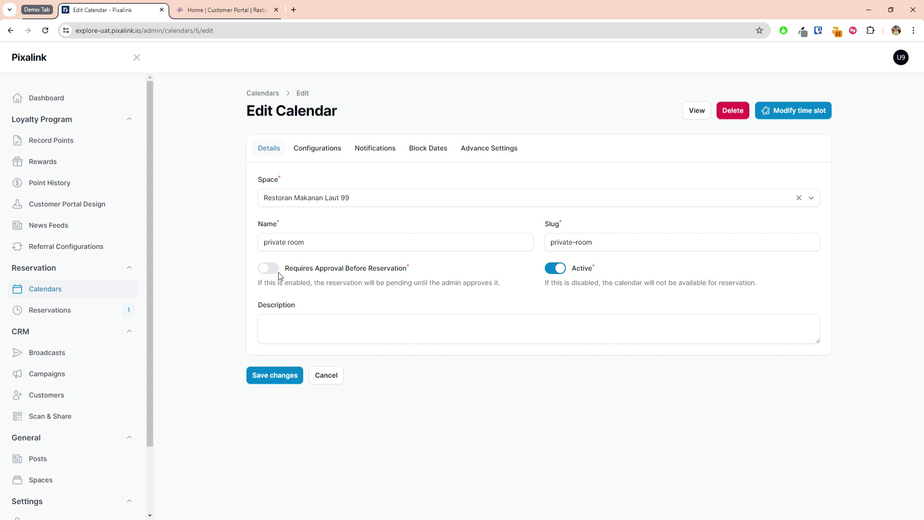
drag(288, 272, 371, 270)
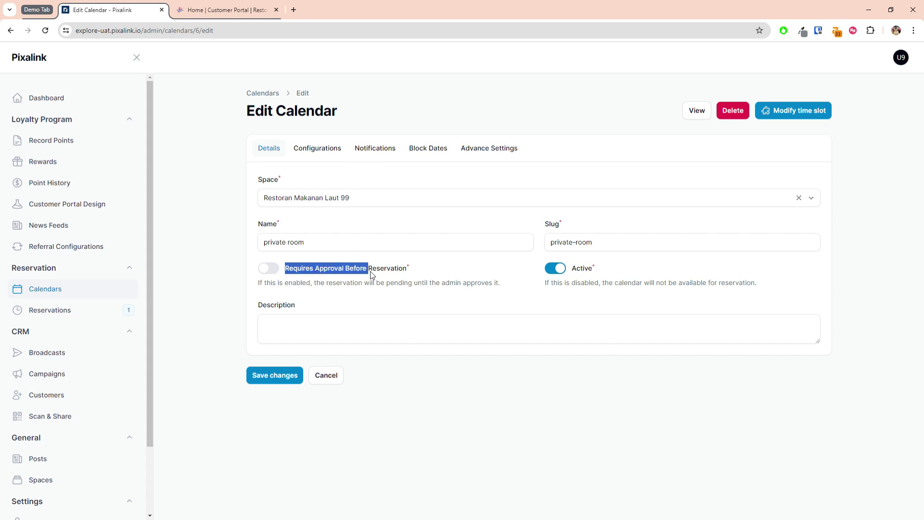
click(377, 291)
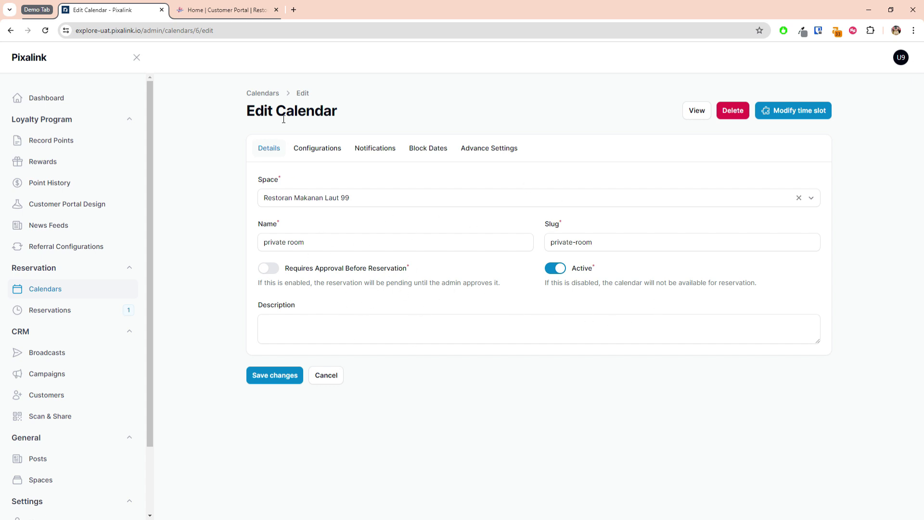
- In the calendar's configurations, enter "Term & Condition" as the terms and set the minimum capacity to 1 and the maximum to 10
click(325, 153)
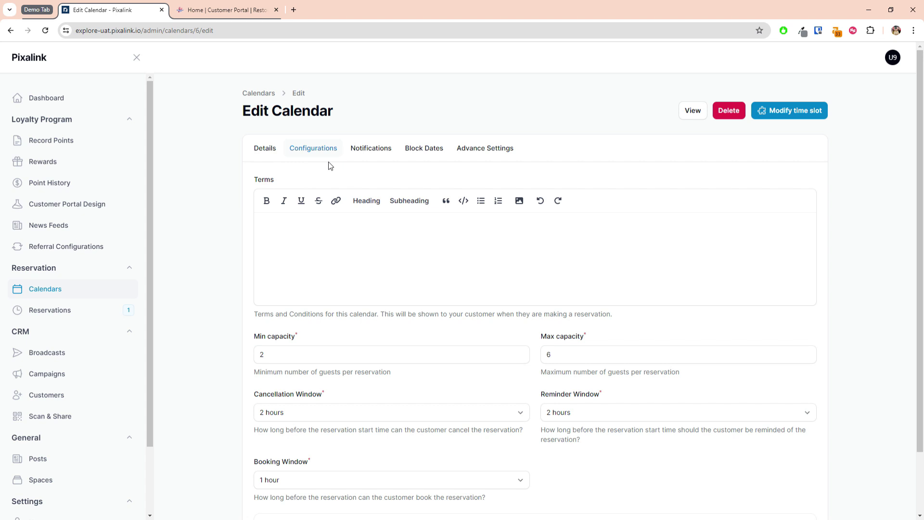
click(386, 255)
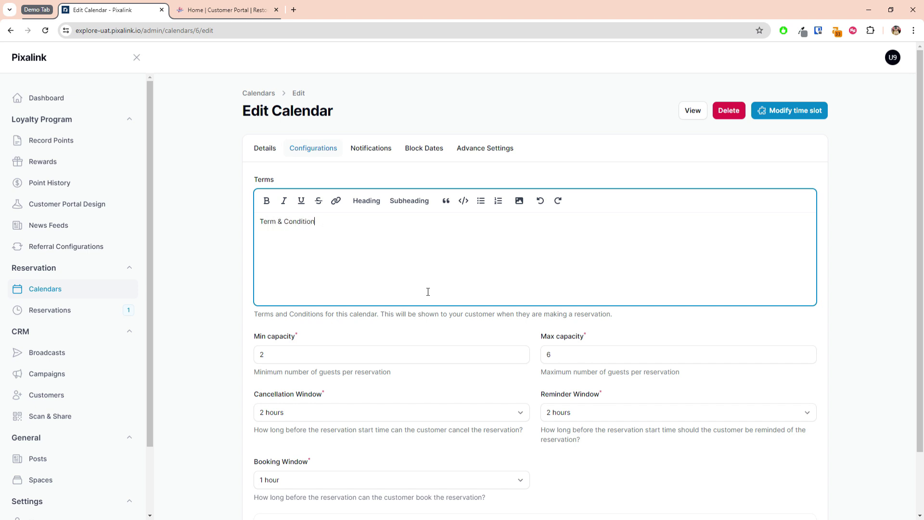
scroll(428, 292, down, 1)
click(582, 314)
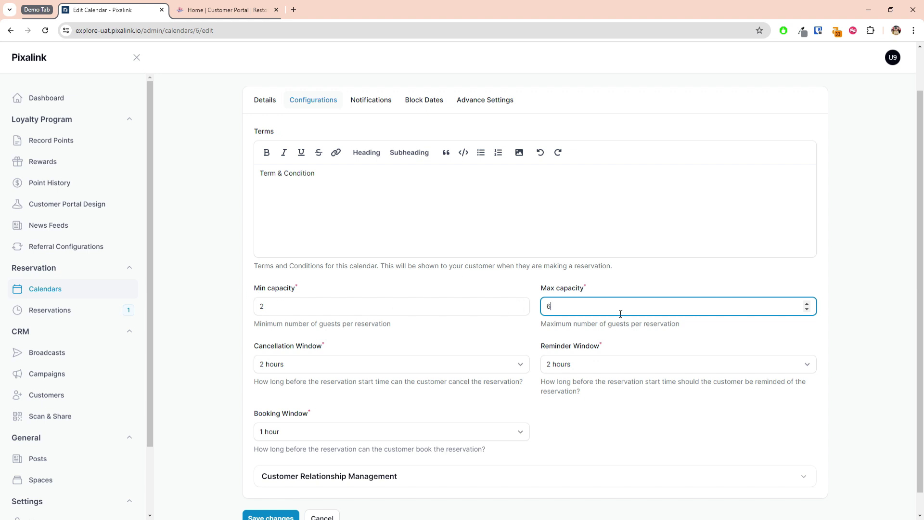
click(254, 306)
key(Down)
key(Tab)
text(10)
scroll(500, 356, down, 1)
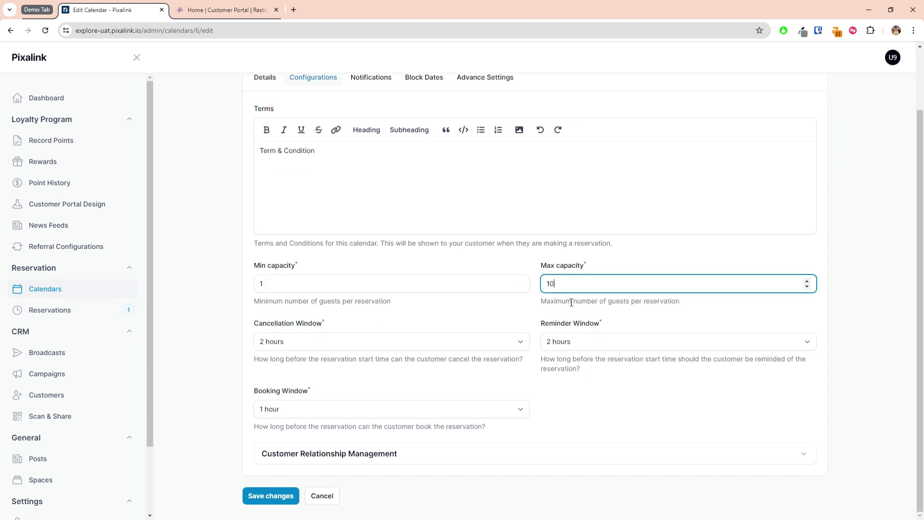
- Set the reminder window to 1 hour and expand the Customer Relationship Management section to check CRM Auto Import
click(498, 322)
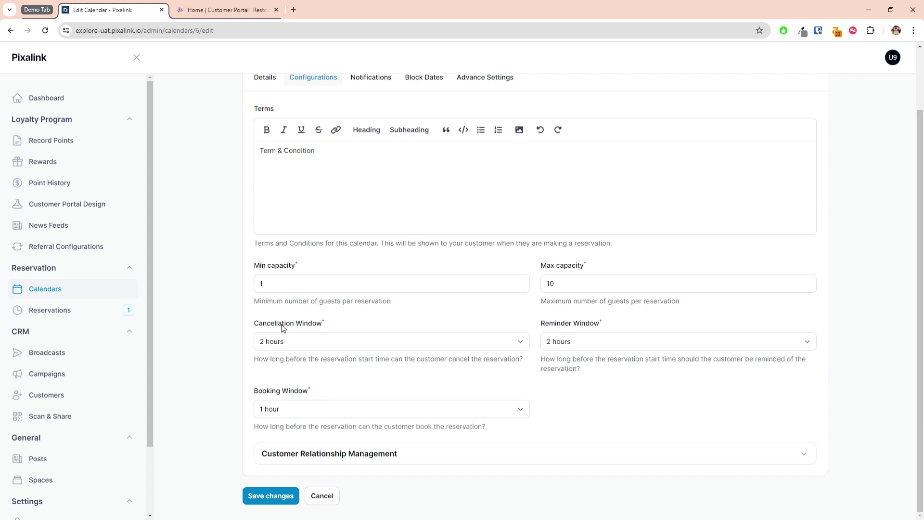
click(288, 341)
click(612, 340)
click(591, 367)
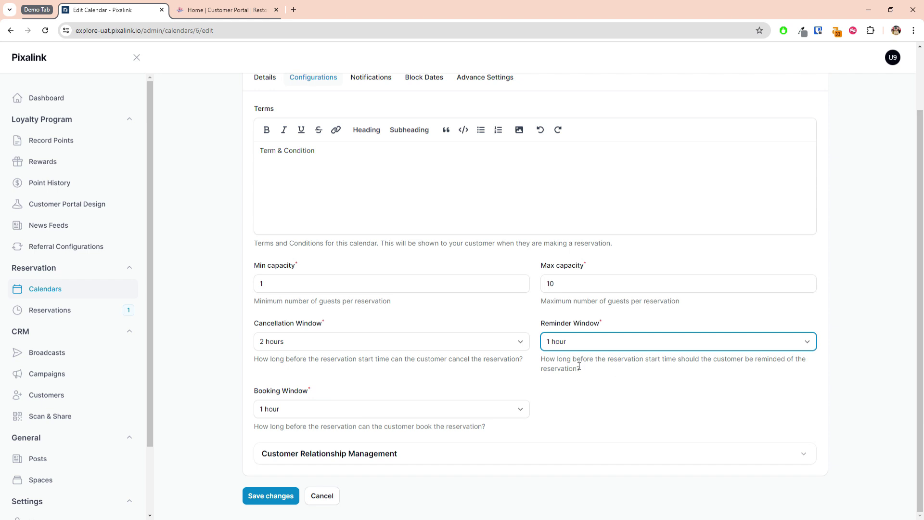
click(365, 417)
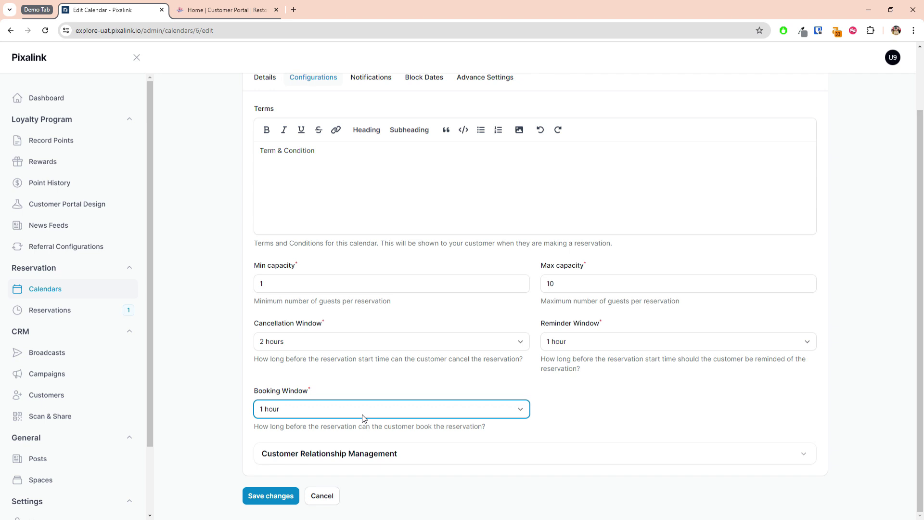
triple_click(346, 456)
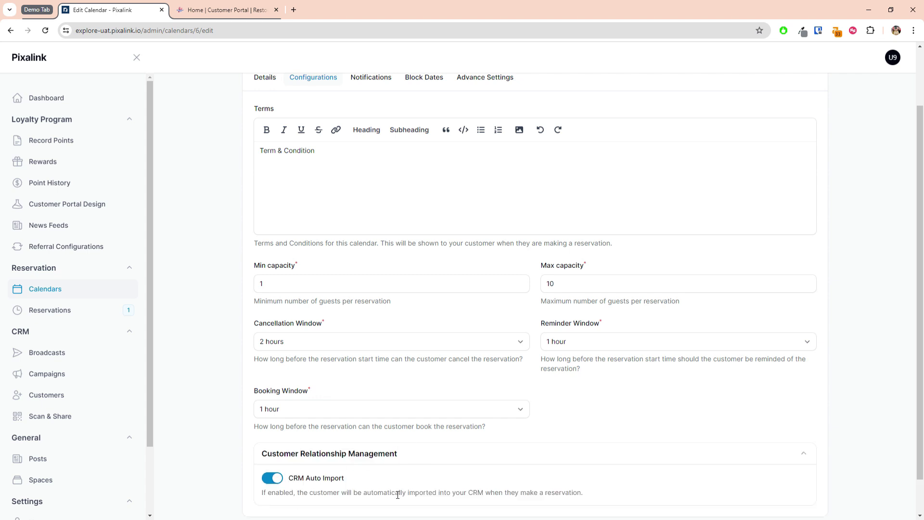
scroll(409, 420, down, 1)
scroll(409, 420, up, 3)
- Review the calendar's notification channels and the WhatsApp group choices for notifications
click(375, 148)
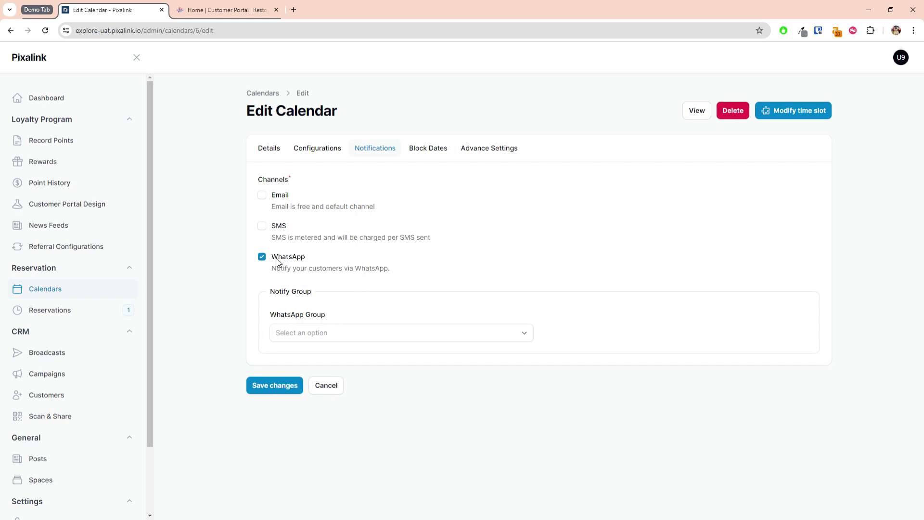
click(353, 334)
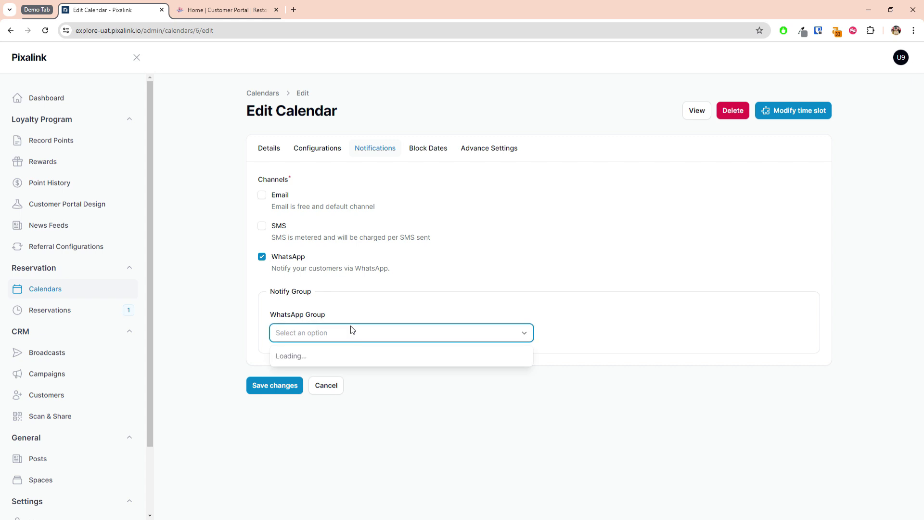
click(318, 341)
click(362, 294)
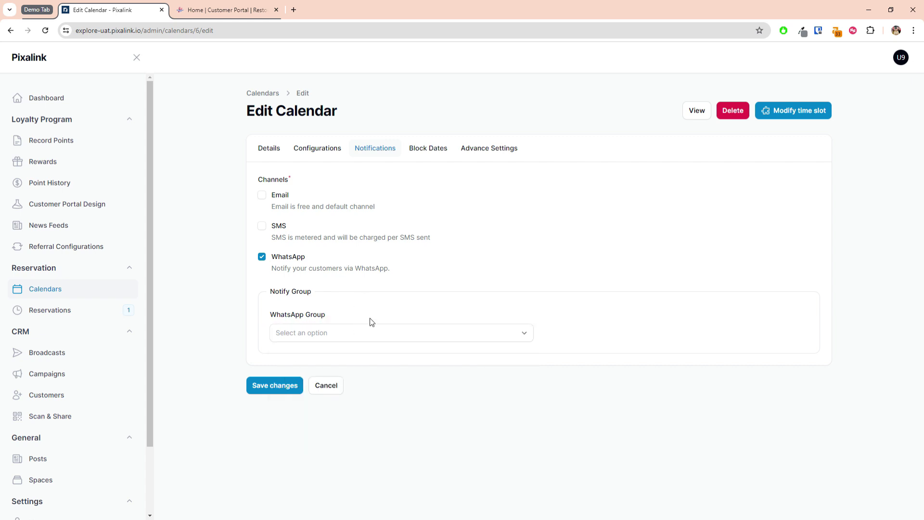
- Remove the blocked date 28-Jun-2024 and look at the available block date types
click(436, 152)
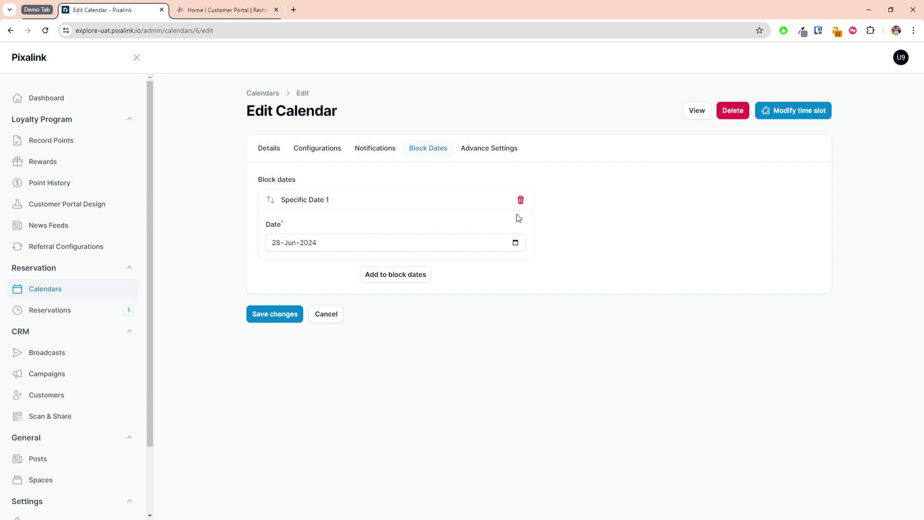
click(520, 200)
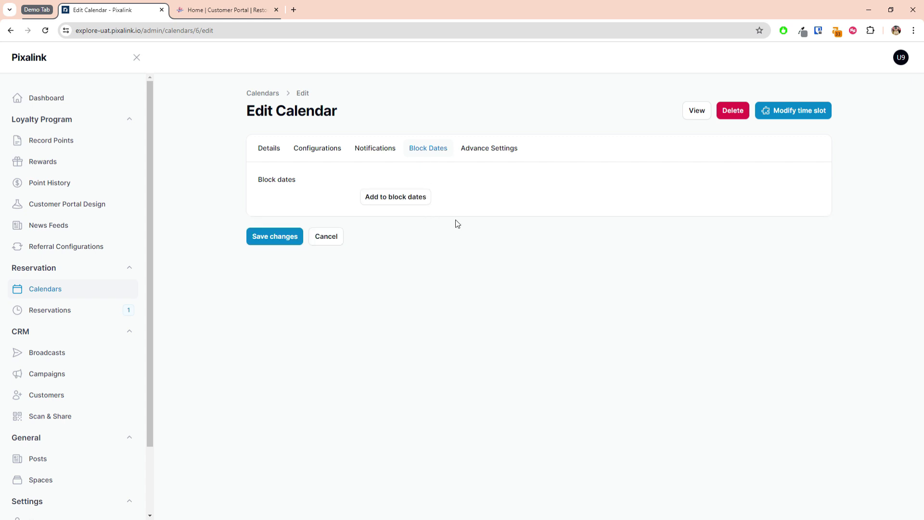
click(424, 201)
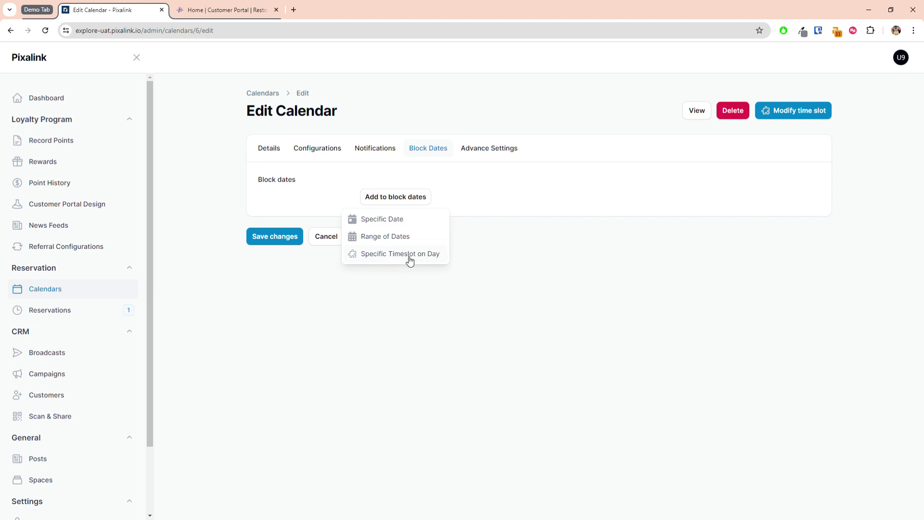
- Examine the advanced settings' customisable WhatsApp messages, including Reservation Reminder and Reservation Cancelled By Vendor
click(474, 152)
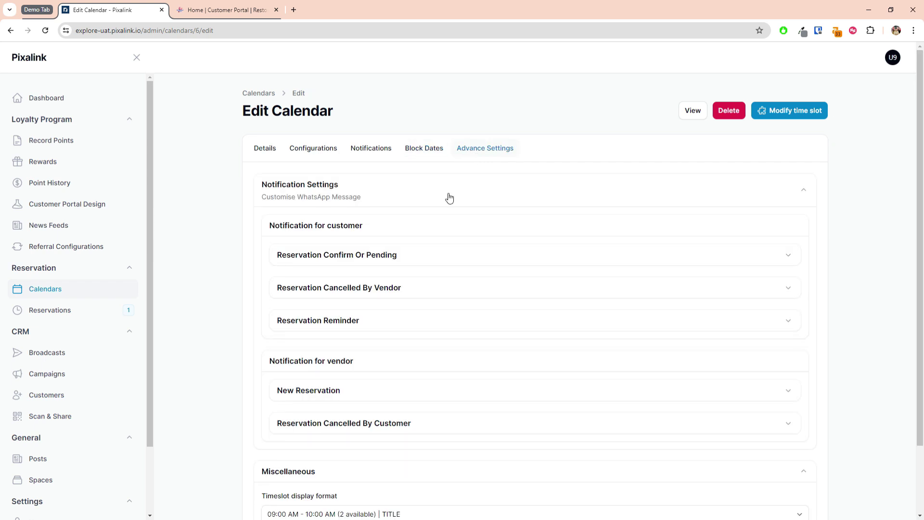
scroll(495, 221, down, 1)
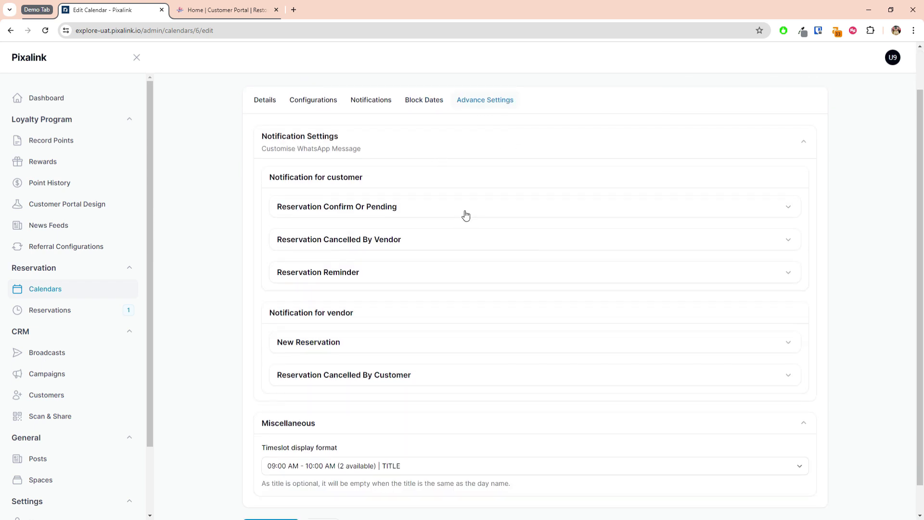
click(460, 239)
click(460, 239)
scroll(402, 192, down, 1)
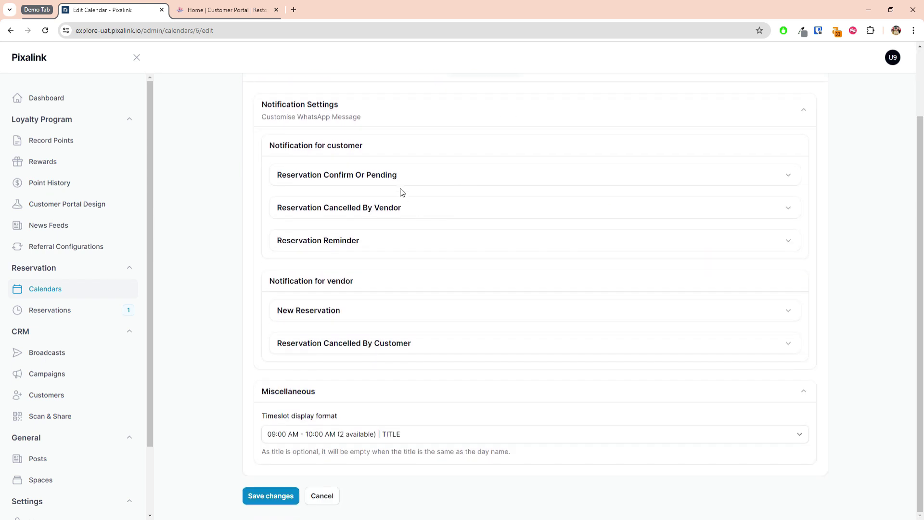
scroll(390, 318, up, 1)
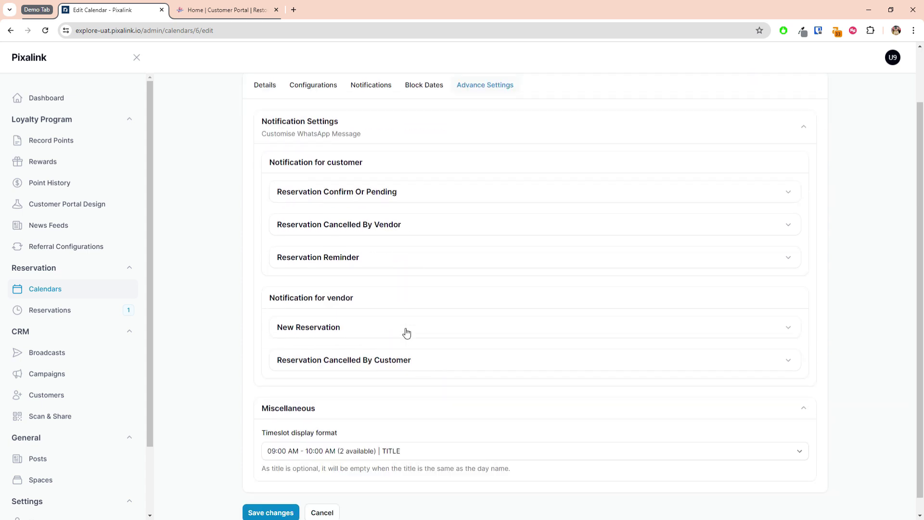
scroll(408, 288, down, 1)
click(418, 214)
click(475, 215)
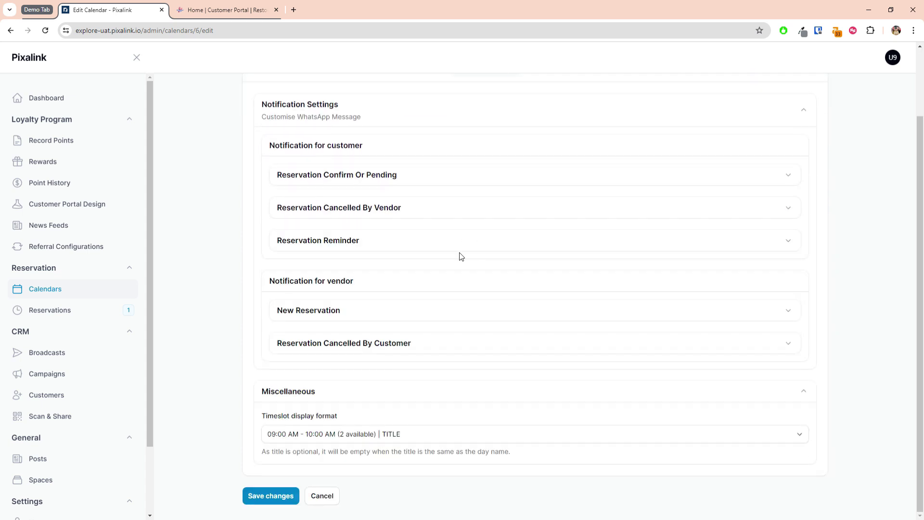
click(335, 240)
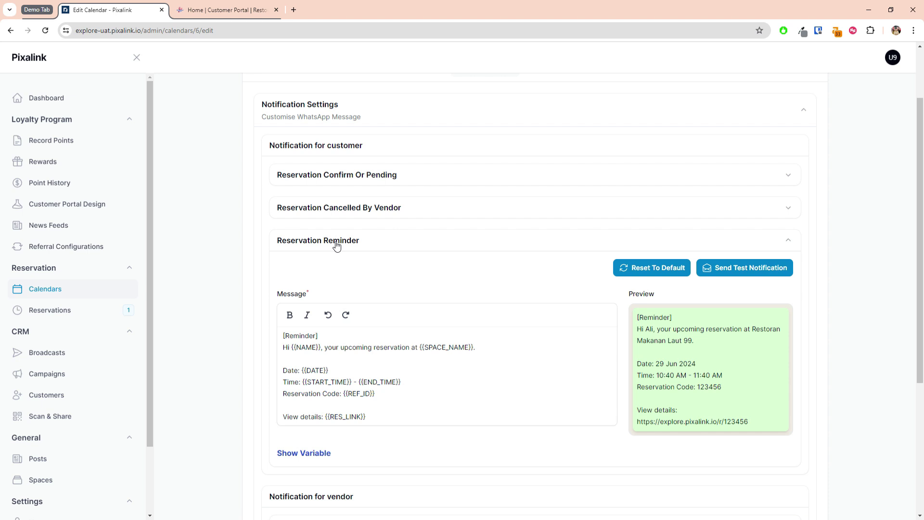
click(377, 250)
click(398, 213)
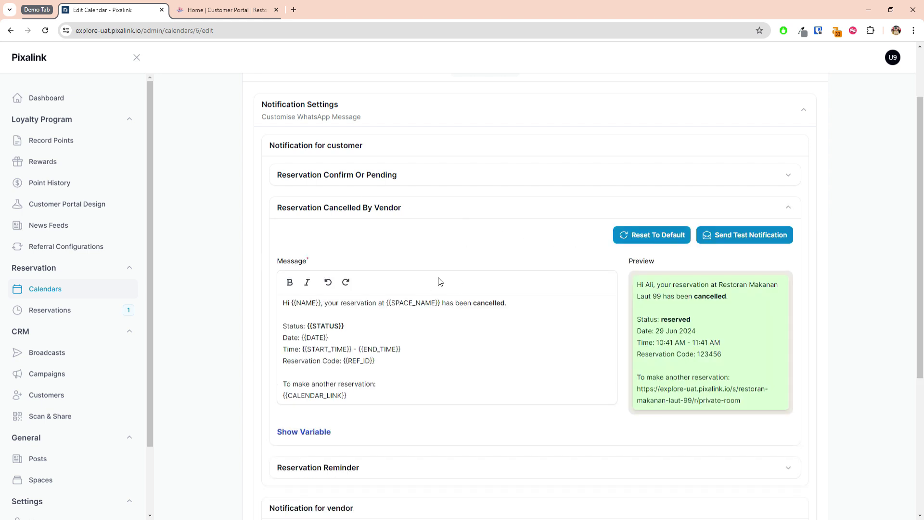
- Save the calendar changes and open the calendar's public reservation page
scroll(439, 281, down, 5)
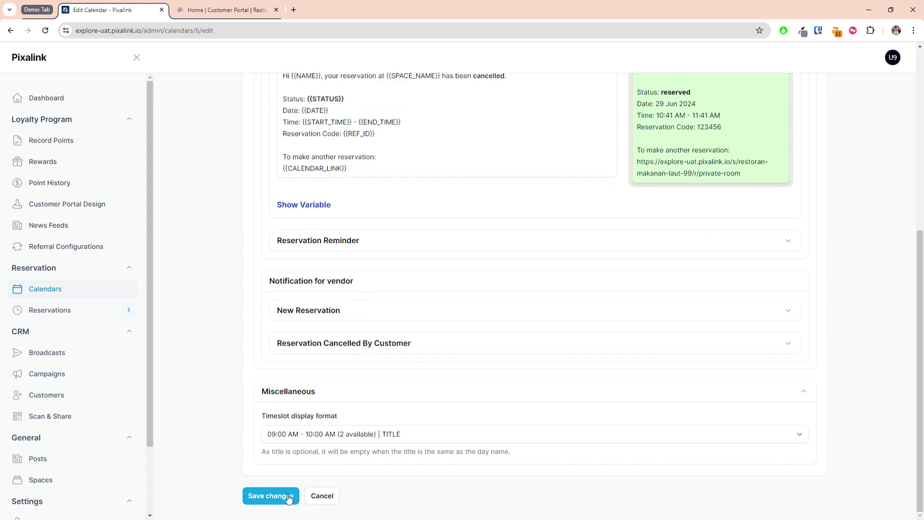
click(271, 496)
scroll(447, 370, up, 6)
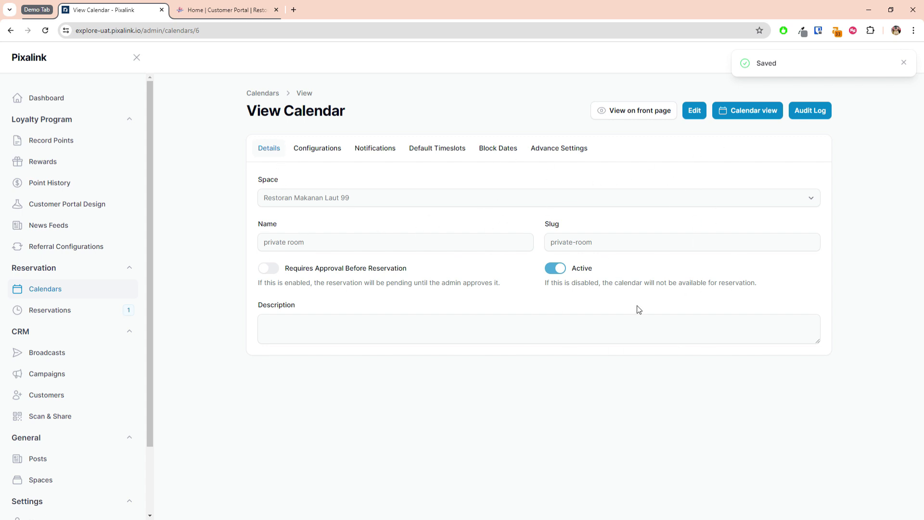
click(627, 115)
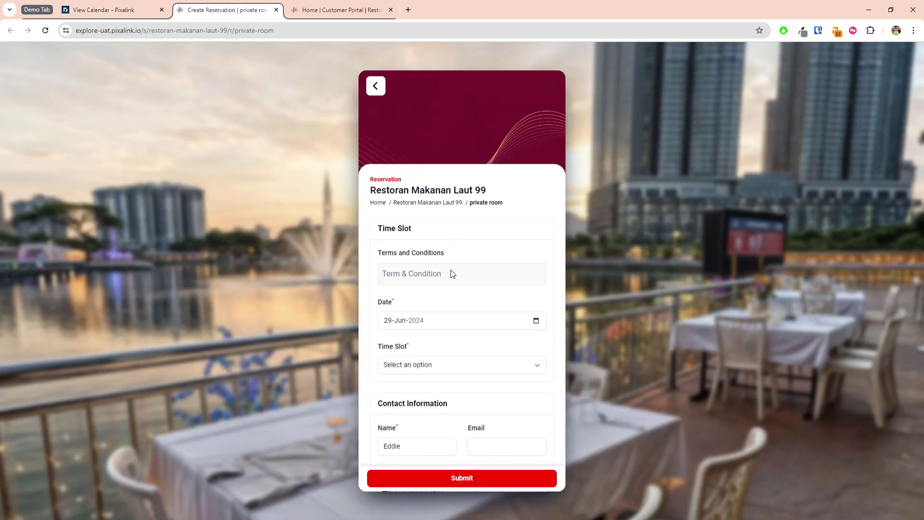
- Set the reservation date to 03-Jul-2024 and choose the 12:00 PM - 01:00 PM time slot
scroll(479, 324, down, 1)
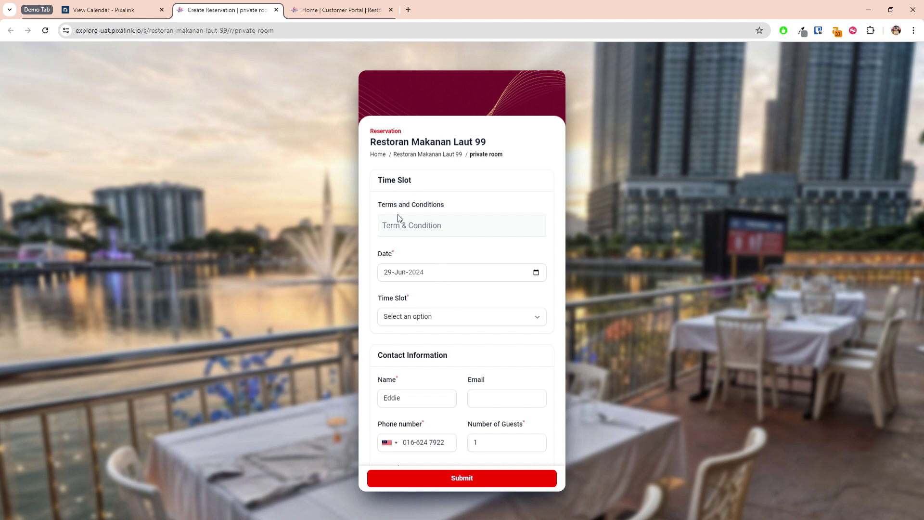
click(546, 274)
key(Up)
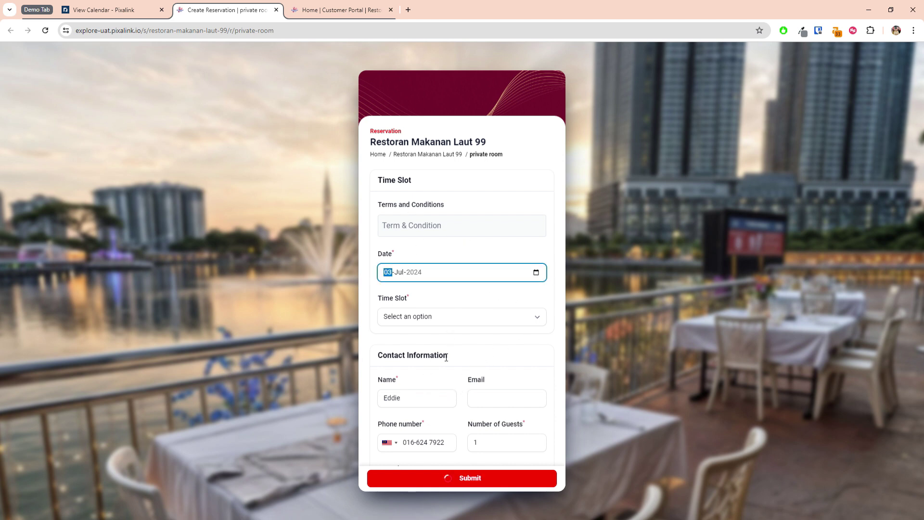
scroll(439, 346, down, 1)
click(409, 264)
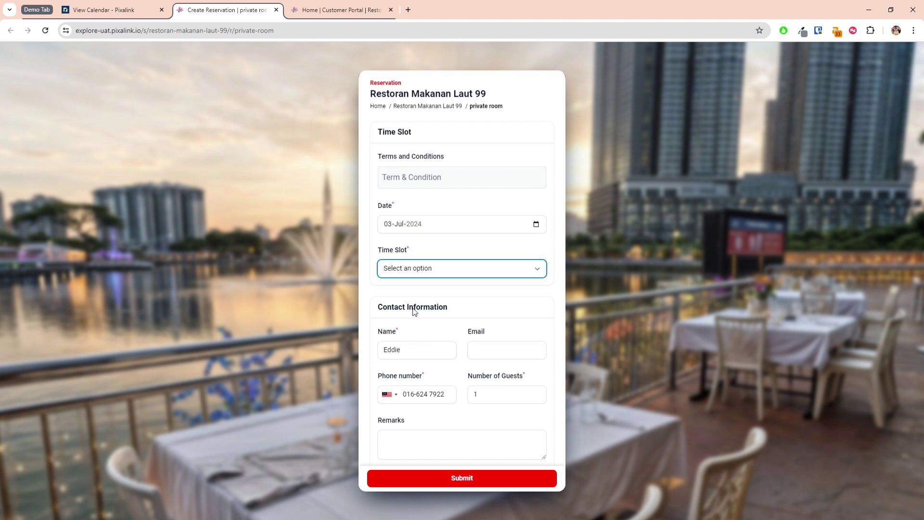
key(Down)
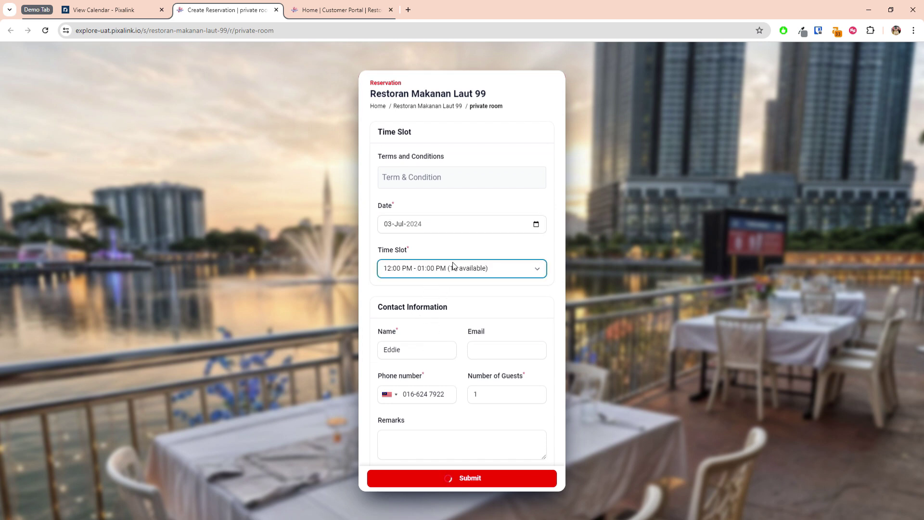
- Fill in the contact's full name and e-mail on the reservation form and set the number of guests to 4
scroll(446, 329, down, 1)
click(511, 314)
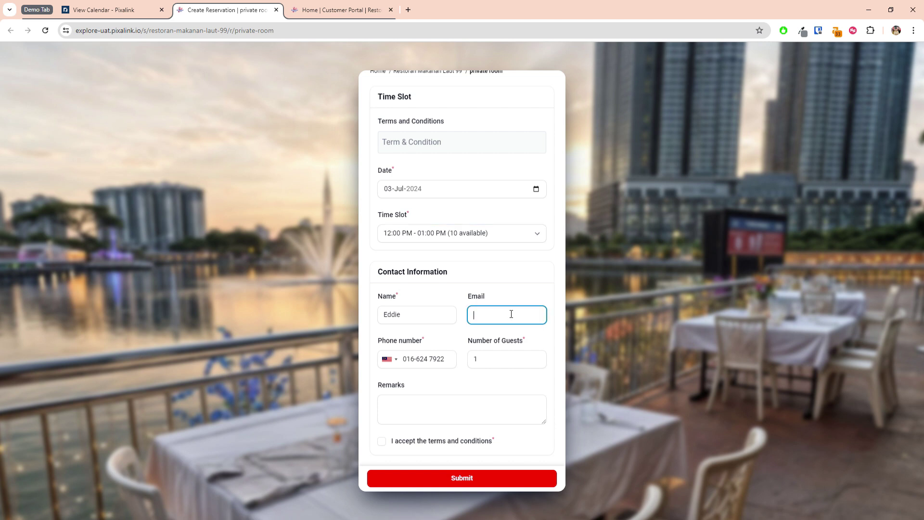
click(510, 339)
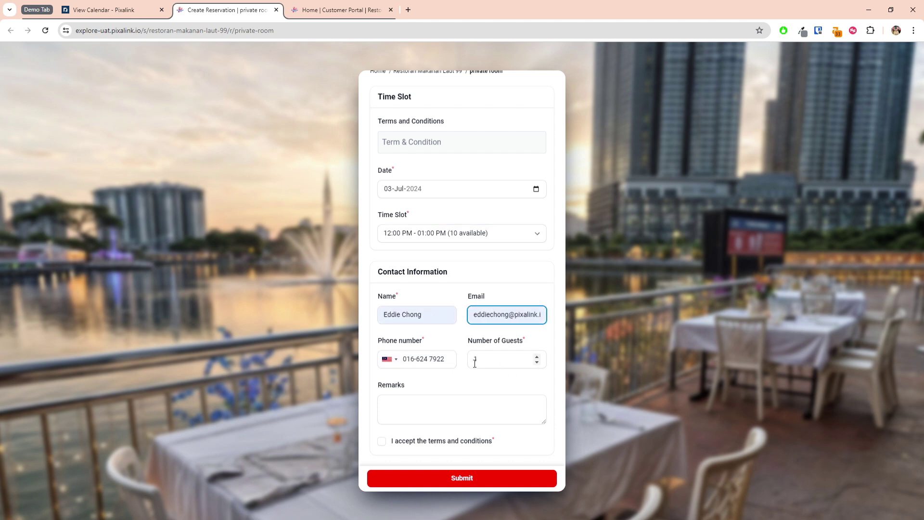
key(Tab)
key(Tab)
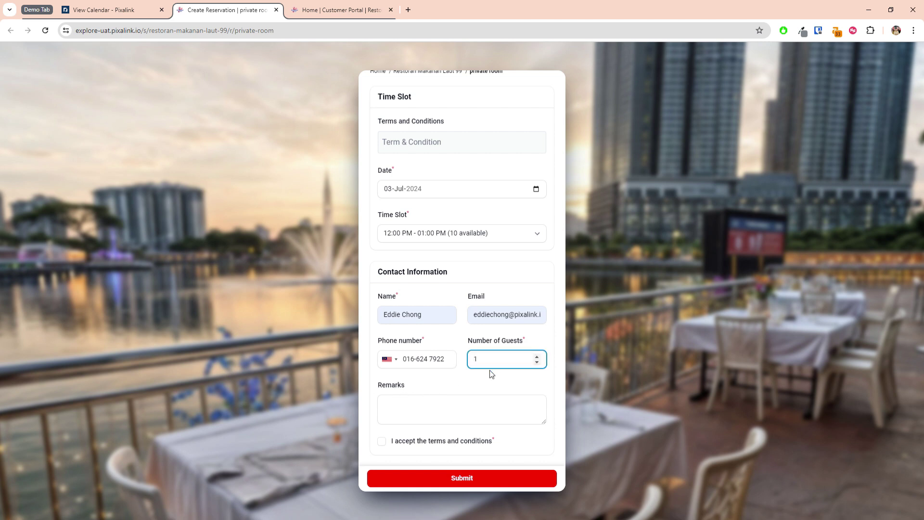
key(BackSpace)
text(4)
- Submit the reservation with the remark "aircon" and the terms and conditions accepted, and view its reservation details
click(461, 422)
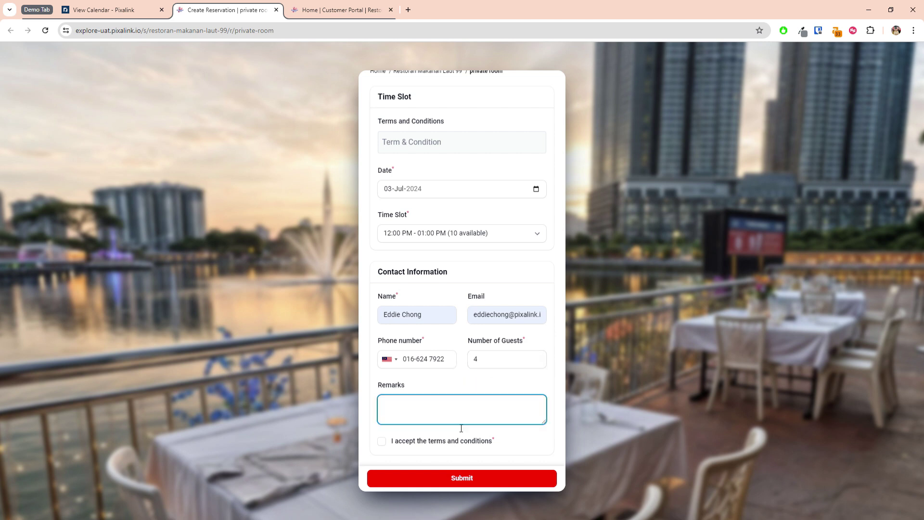
click(422, 442)
click(440, 414)
text(aircon)
click(432, 487)
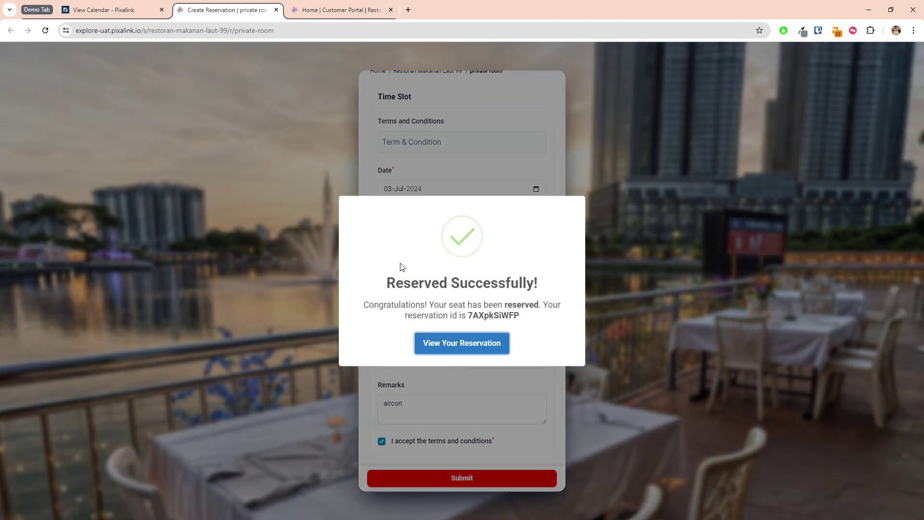
click(450, 339)
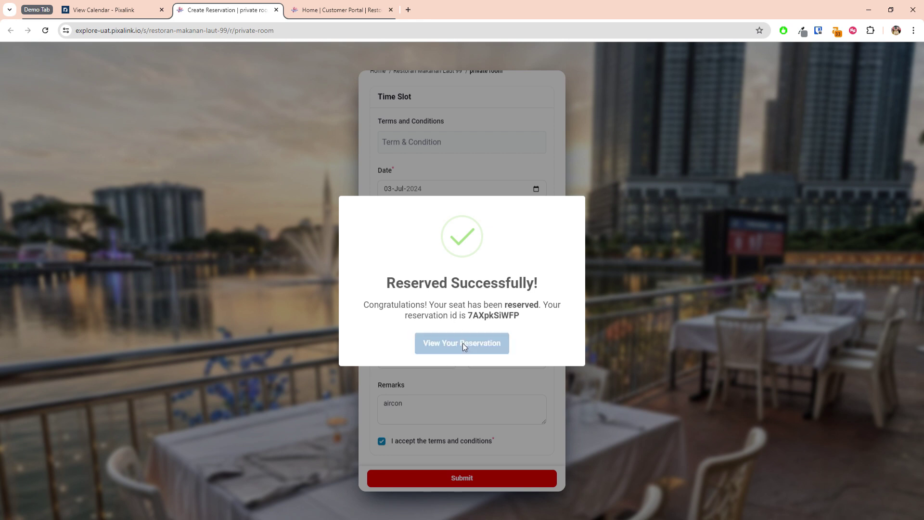
scroll(491, 330, down, 5)
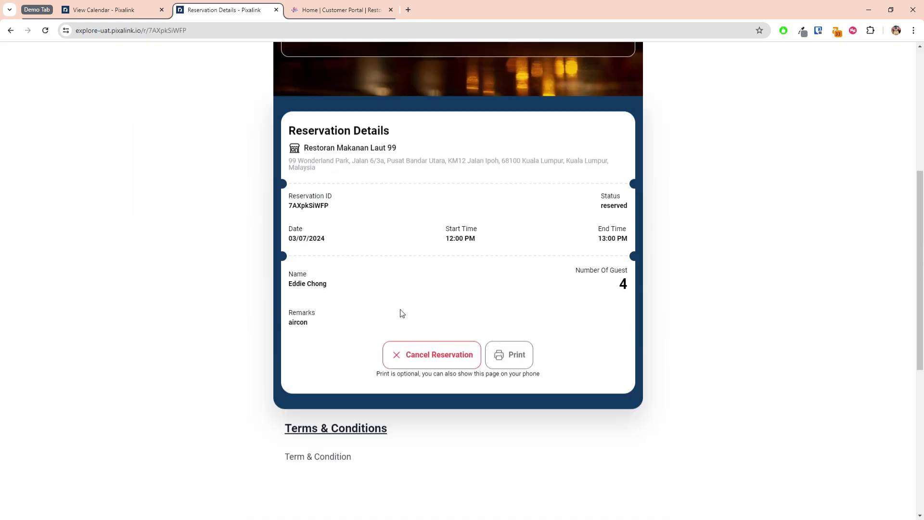
- Return to the Pixalink admin site and open the time slot management of the private room calendar
click(74, 14)
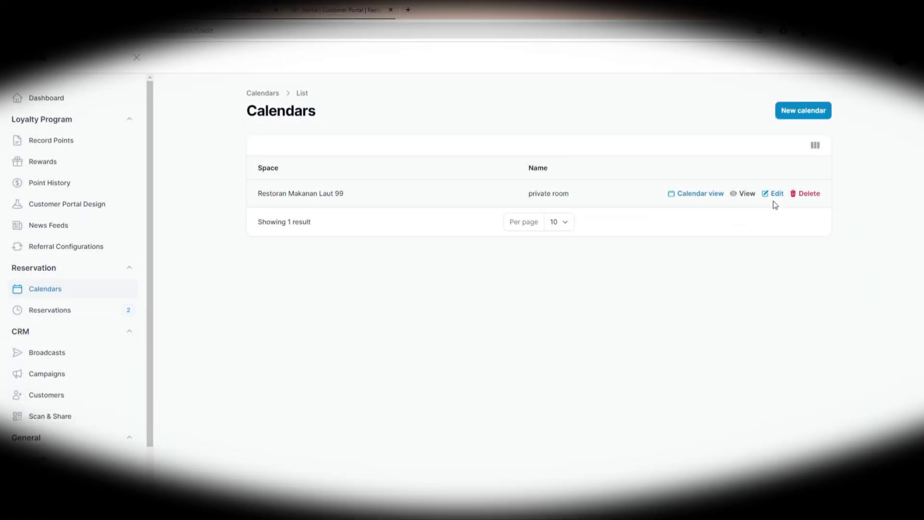
click(772, 194)
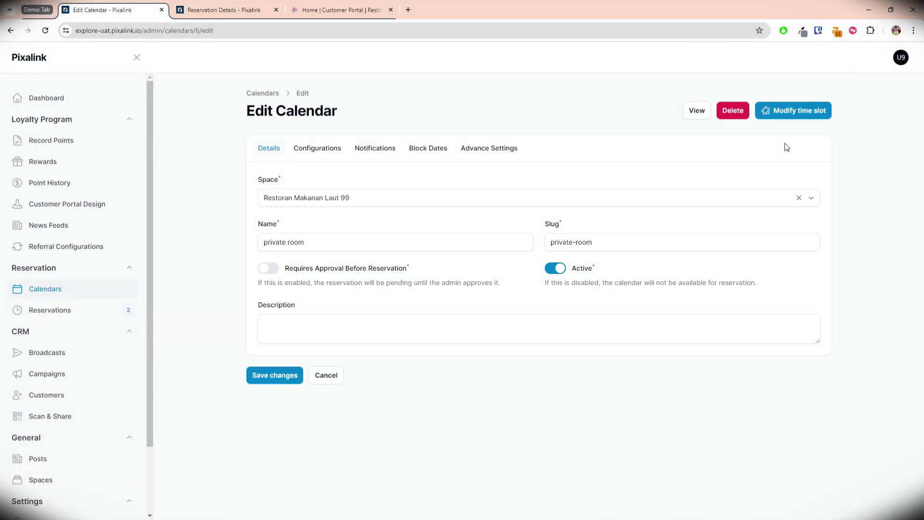
click(797, 117)
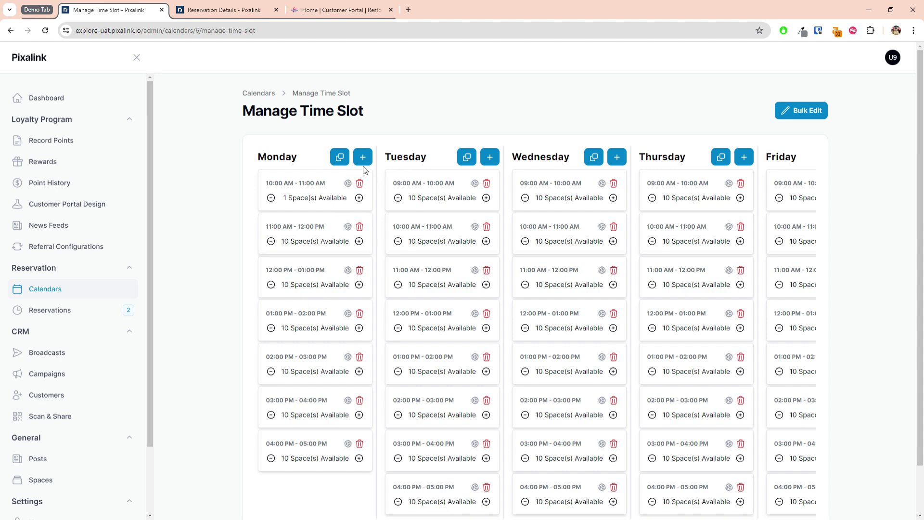
- Bulk edit Monday's 10:00 AM - 11:00 AM and 11:00 AM - 12:00 PM slots to 6 available spaces
click(799, 114)
click(361, 215)
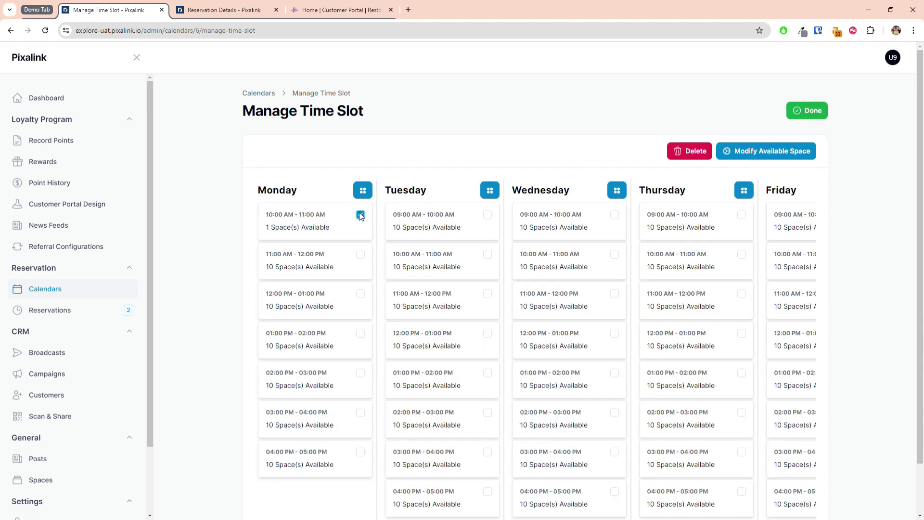
click(360, 254)
click(812, 153)
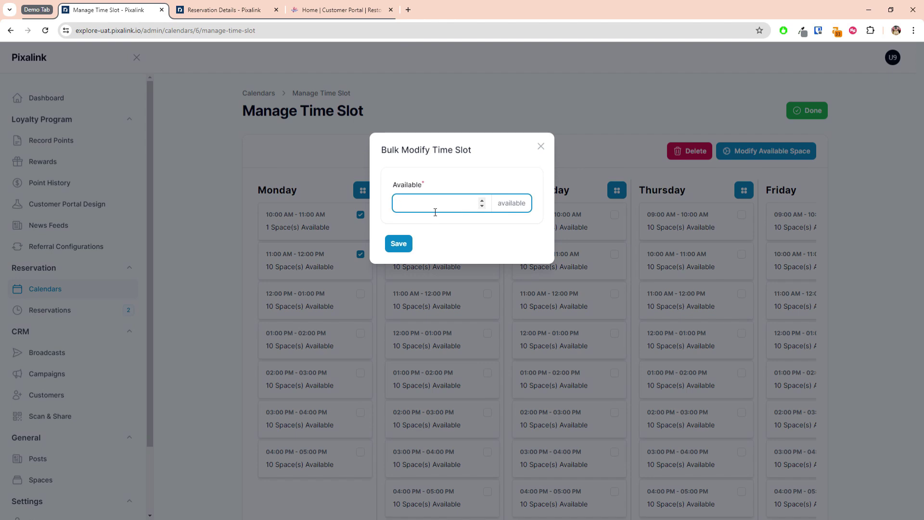
text(6)
click(398, 243)
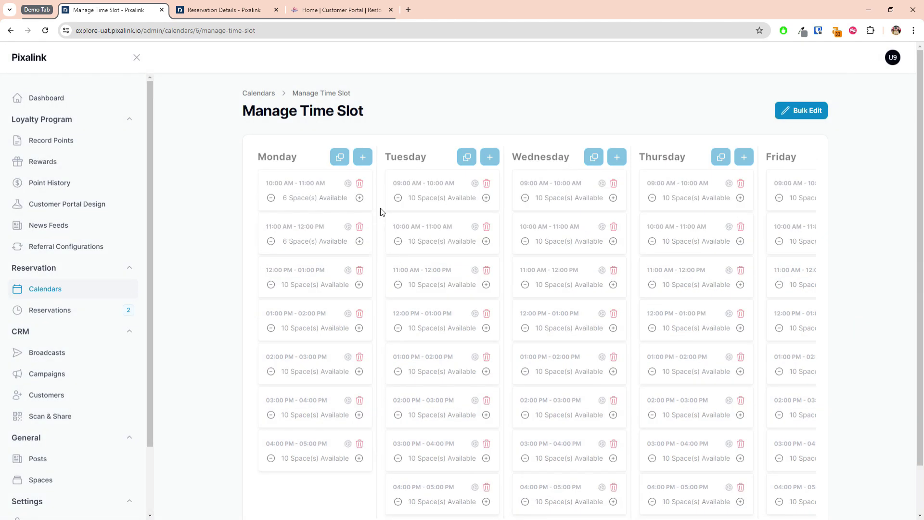
- Bulk add a default Monday time slot from 04:00 PM to 05:00 PM with 2 available spaces
click(340, 158)
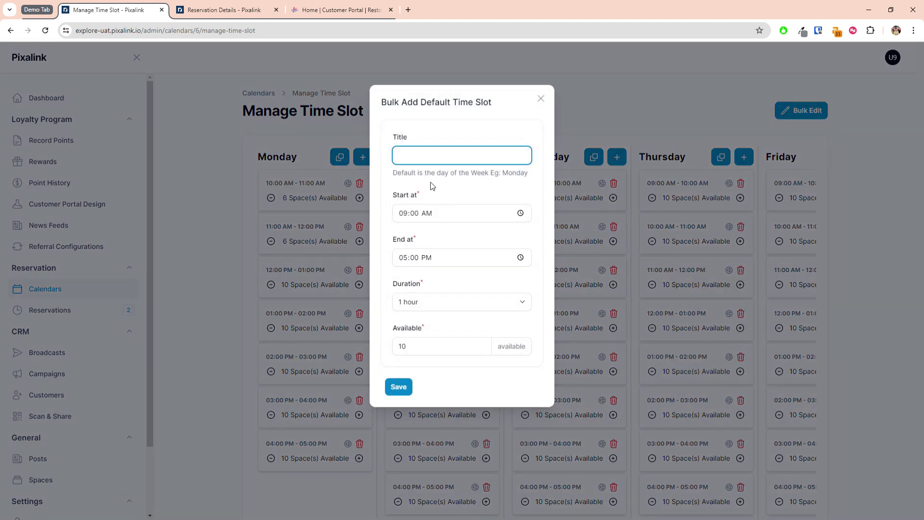
click(520, 258)
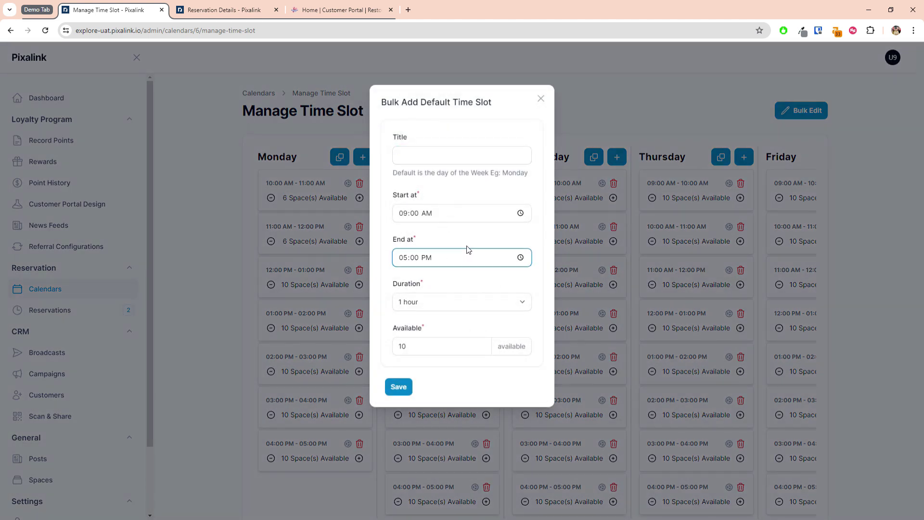
click(509, 219)
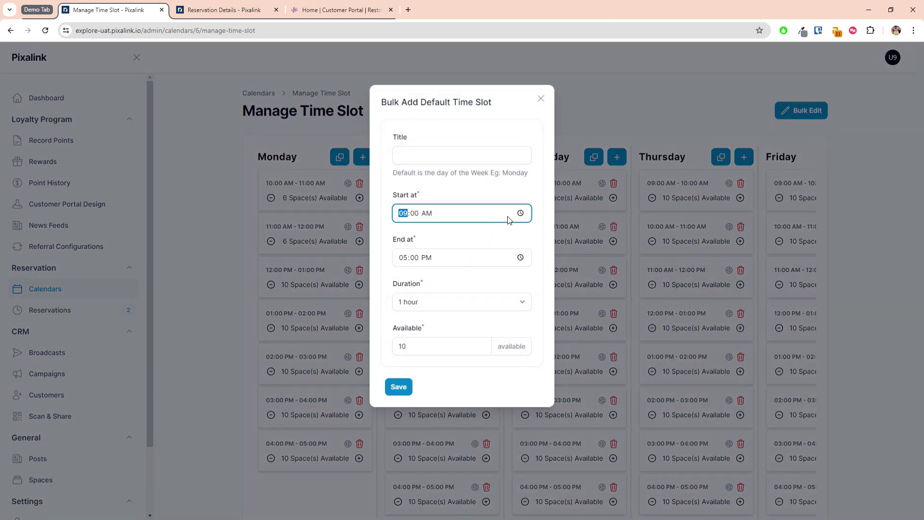
double_click(509, 346)
text(2)
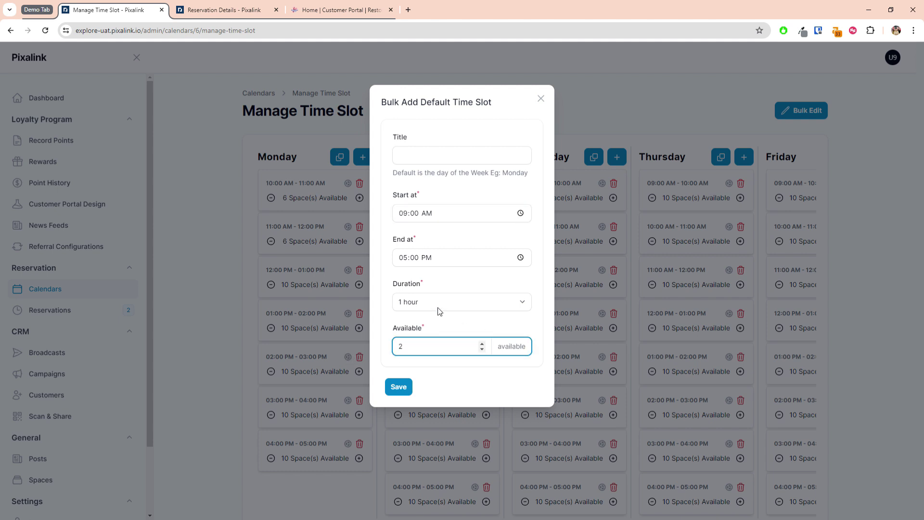
click(401, 220)
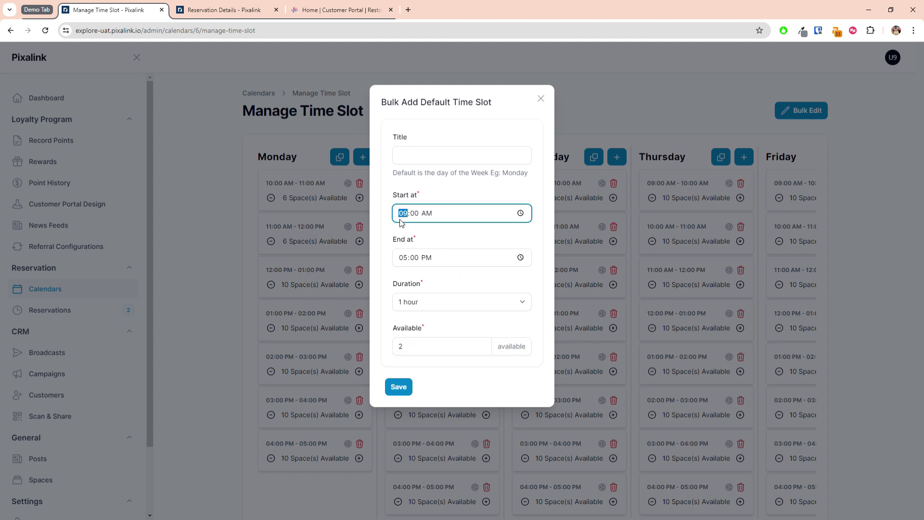
text(4)
key(Tab)
key(p)
click(397, 386)
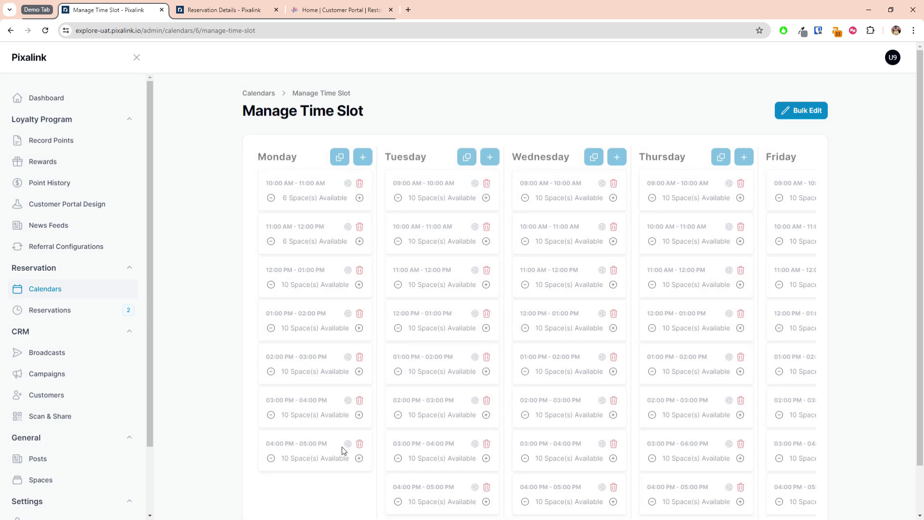
- Delete Monday's duplicate 04:00 PM - 05:00 PM time slot that has 10 available spaces
scroll(418, 365, down, 2)
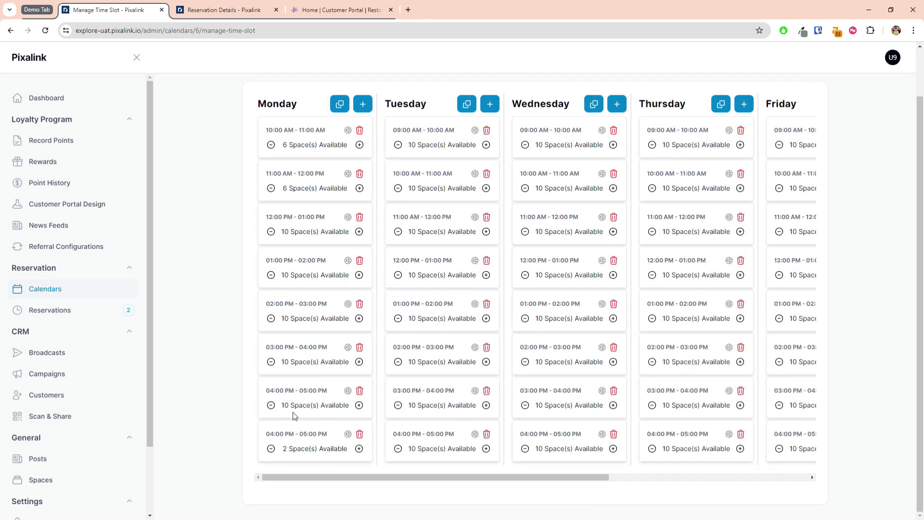
scroll(317, 463, up, 2)
scroll(350, 403, down, 2)
scroll(320, 428, up, 2)
scroll(336, 373, down, 2)
click(359, 390)
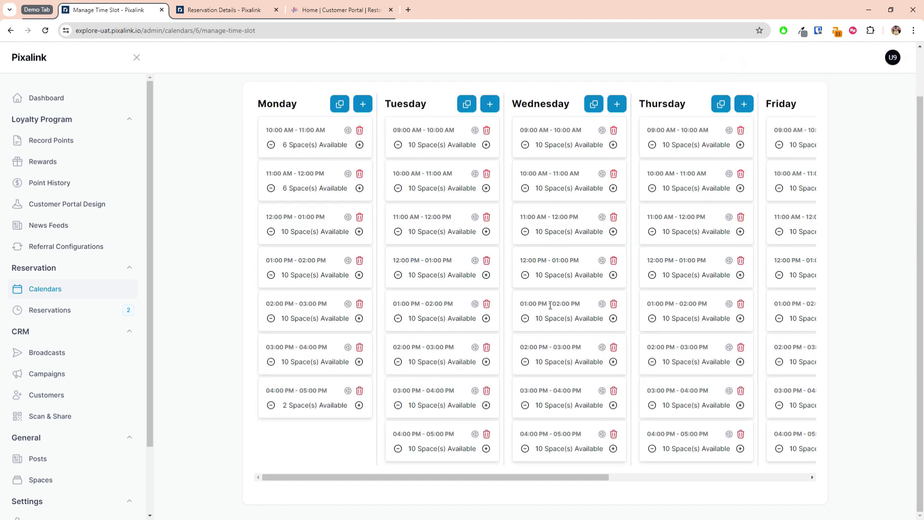
scroll(712, 409, up, 1)
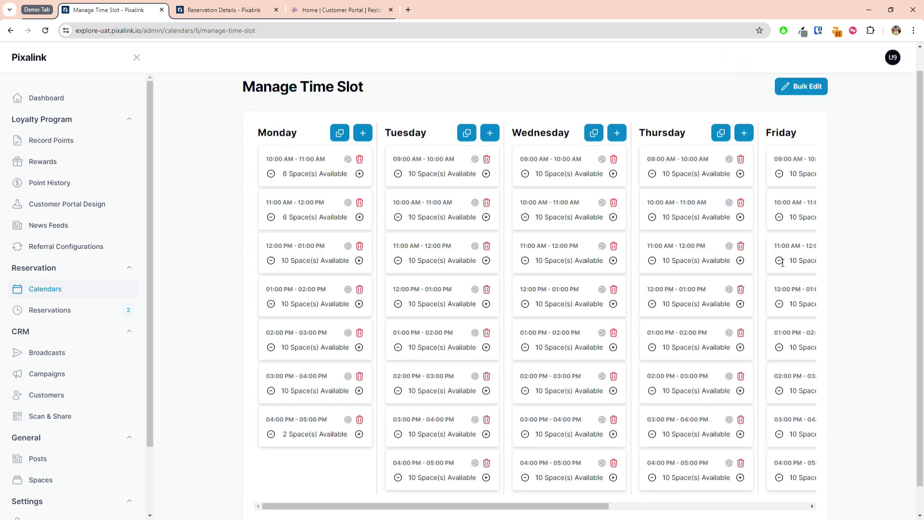
scroll(767, 285, down, 1)
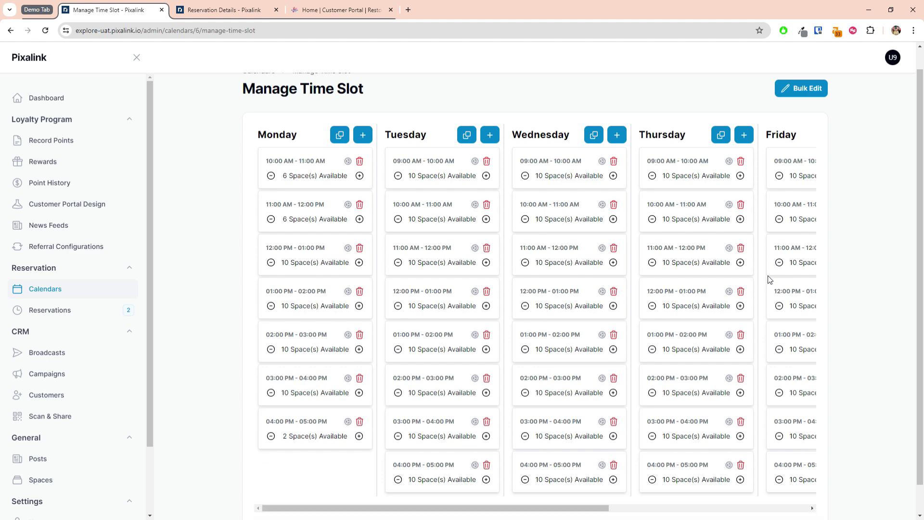
drag(600, 477, 507, 448)
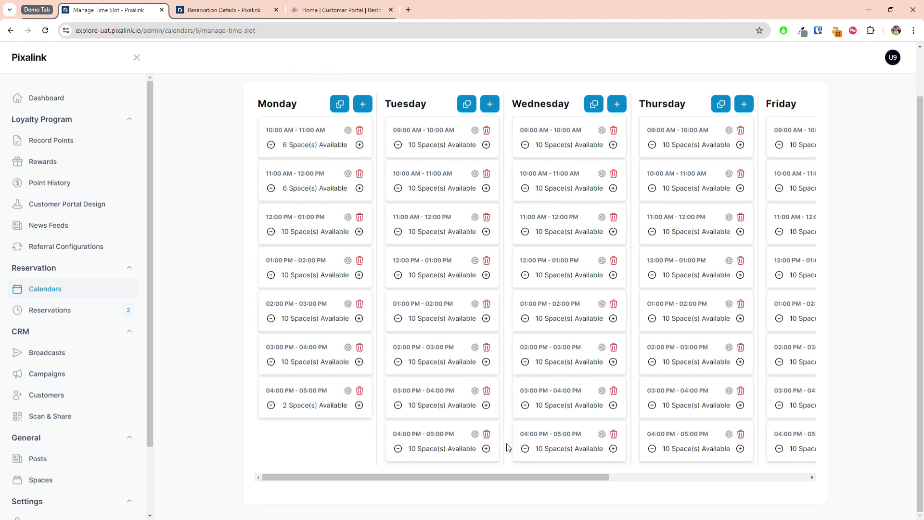